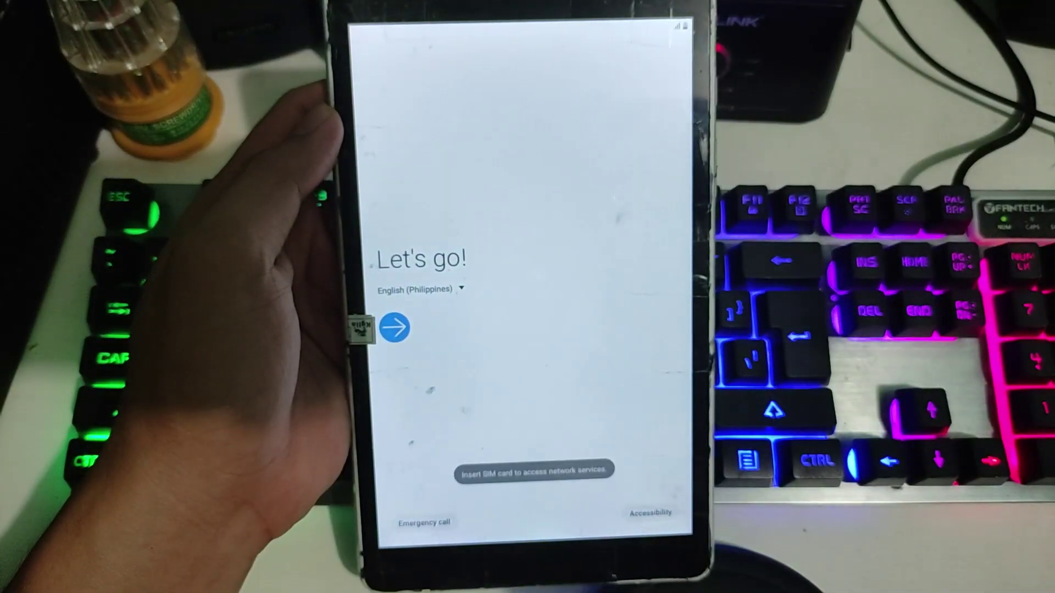
Accept all agreements on the 'Check out some info to get started' setup screen
left_click(404, 338)
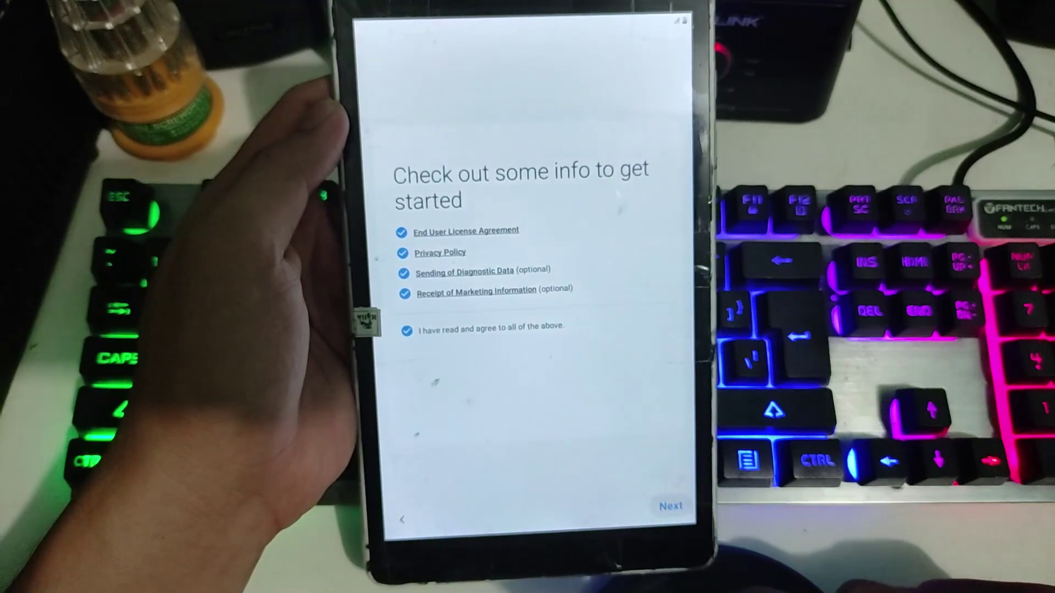